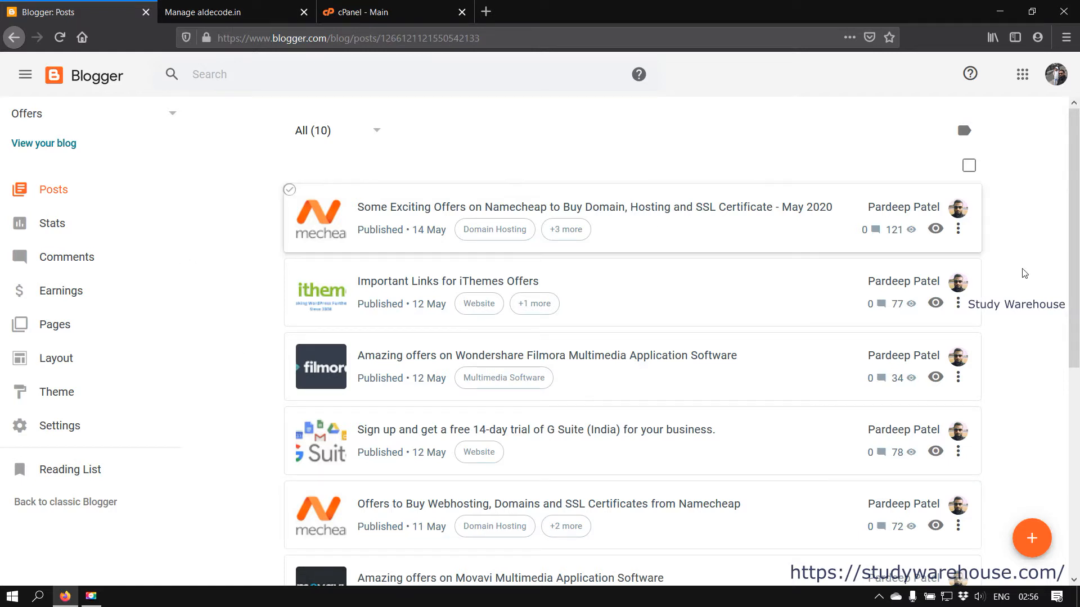
Step: Start a new blog from the blog list and title it "Fashion Flavours Offers"
{"action": "left_click", "coordinate": [77, 116]}
{"action": "scroll", "coordinate": [76, 281], "scroll_direction": "down", "scroll_amount": 5}
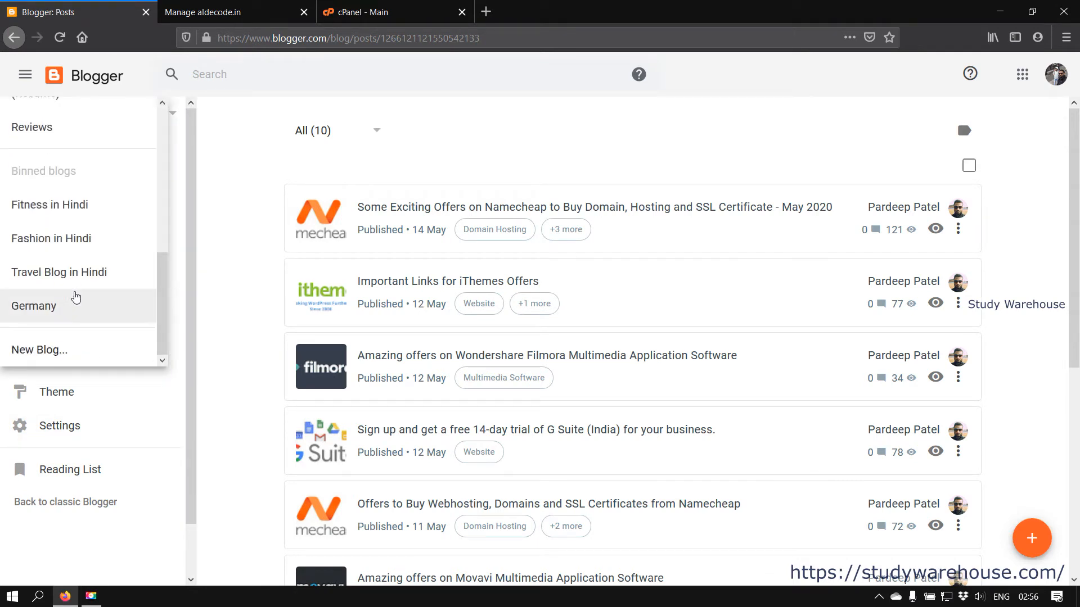
{"action": "left_click", "coordinate": [63, 351]}
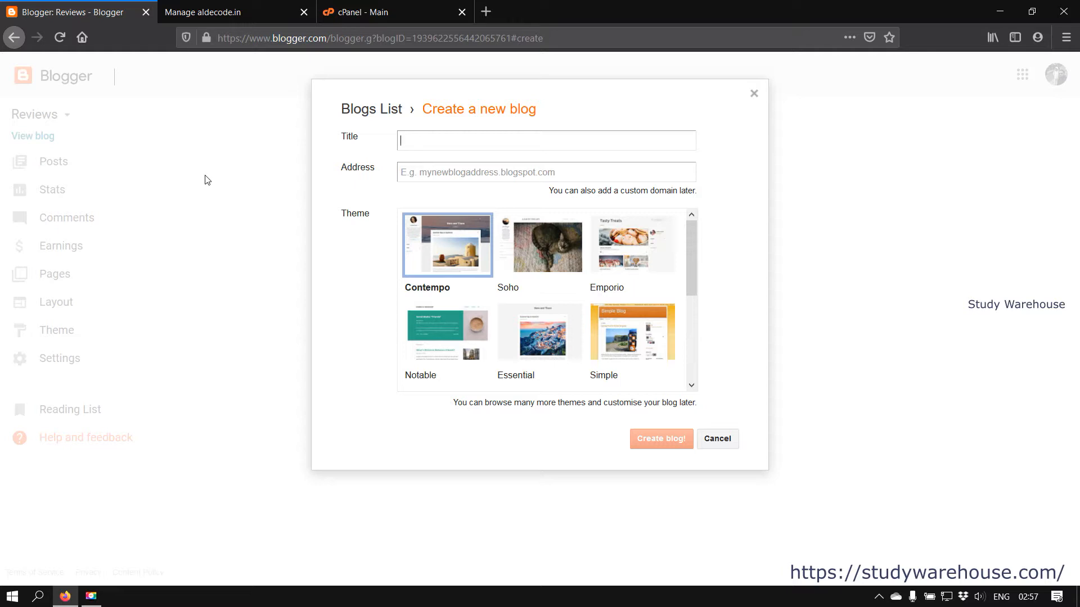
{"action": "type", "text": "Fas"}
{"action": "type", "text": "hion Flavours Offers"}
{"action": "key", "text": "Tab"}
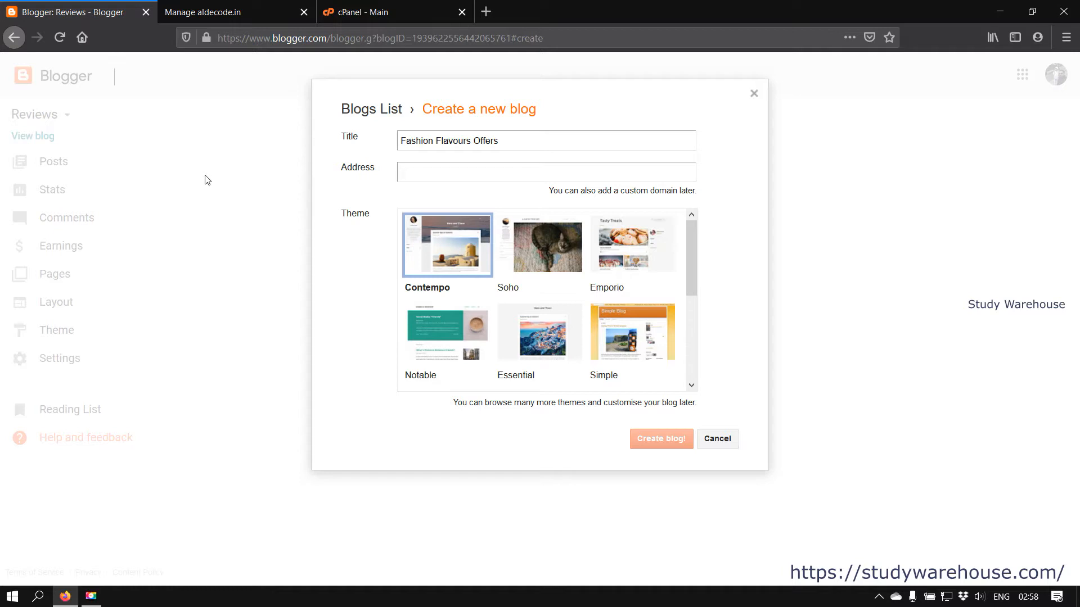
Step: Try fashionoffers.blogspot.com as the new blog's address
{"action": "type", "text": "fashion"}
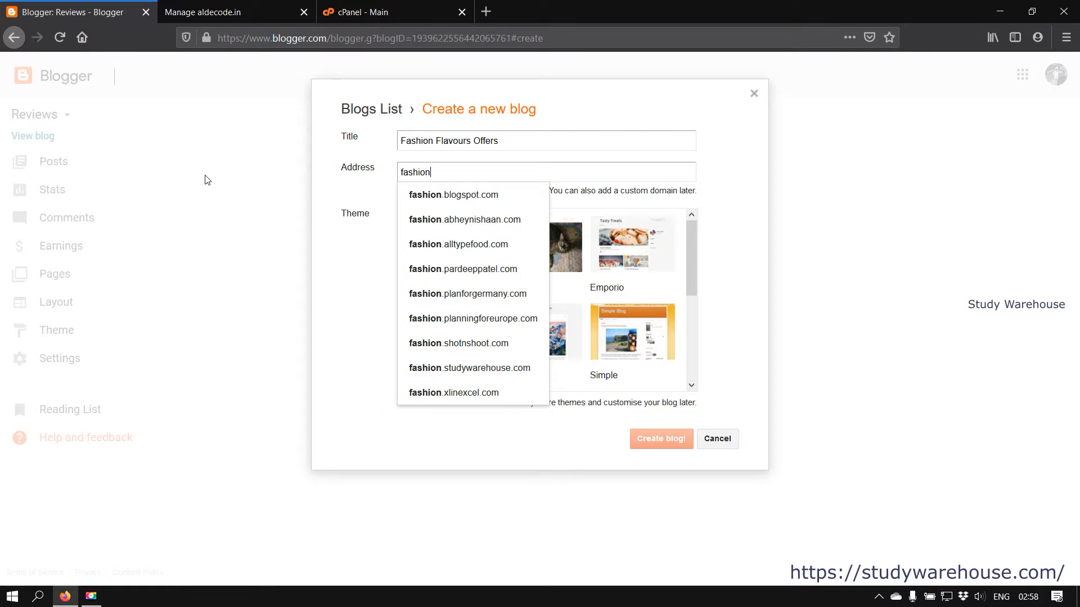
{"action": "type", "text": "offers"}
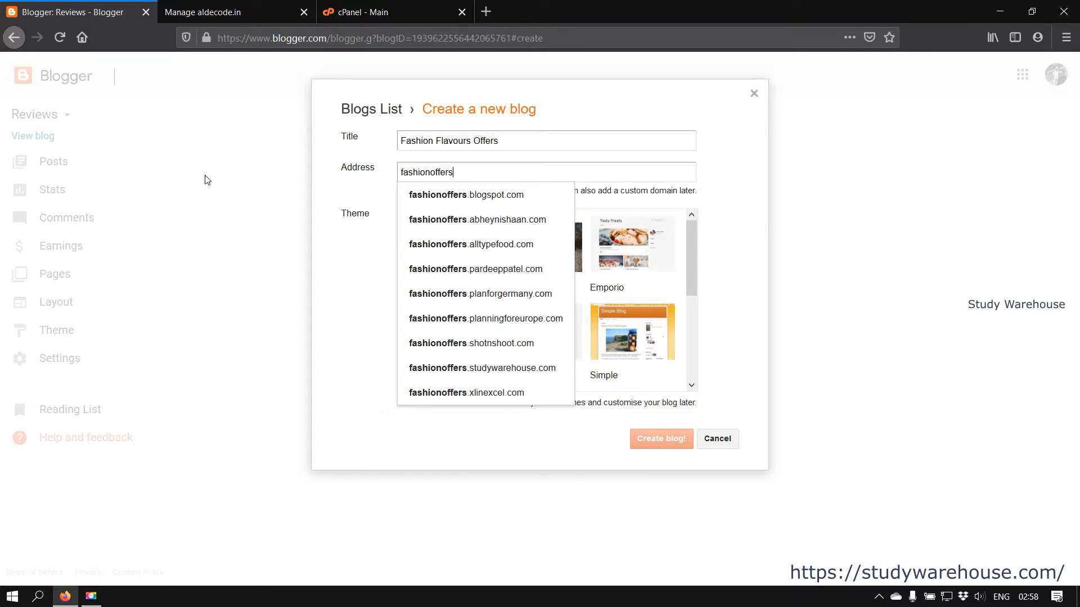
{"action": "type", "text": "."}
{"action": "left_click", "coordinate": [460, 198]}
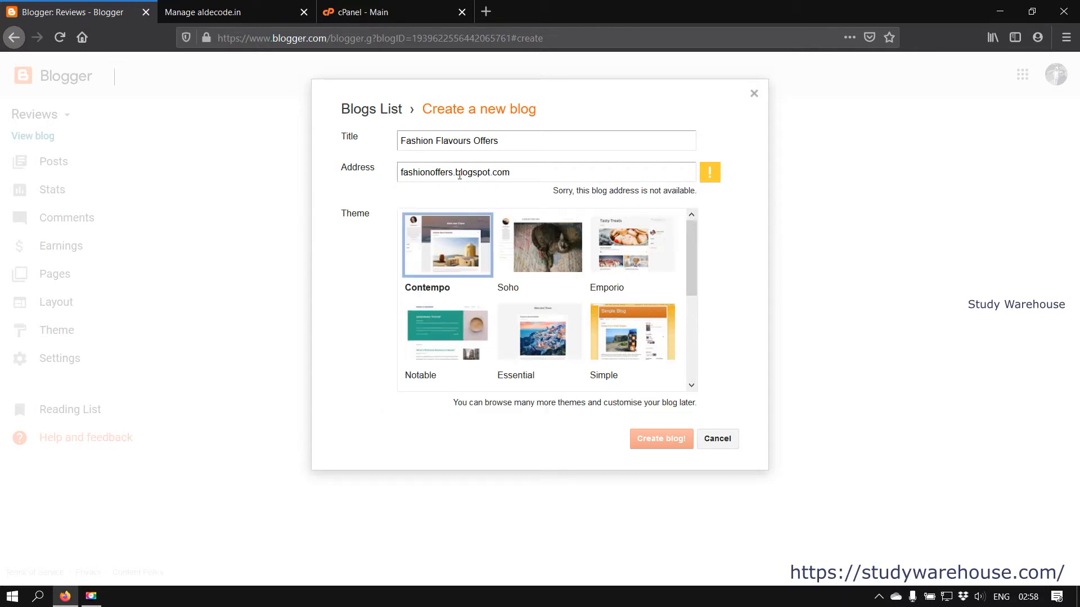
Step: Change the blog address to fashionflavoursoffers.blogspot.com and create the blog with the Contempo theme
{"action": "left_click", "coordinate": [432, 173]}
{"action": "type", "text": "flavo"}
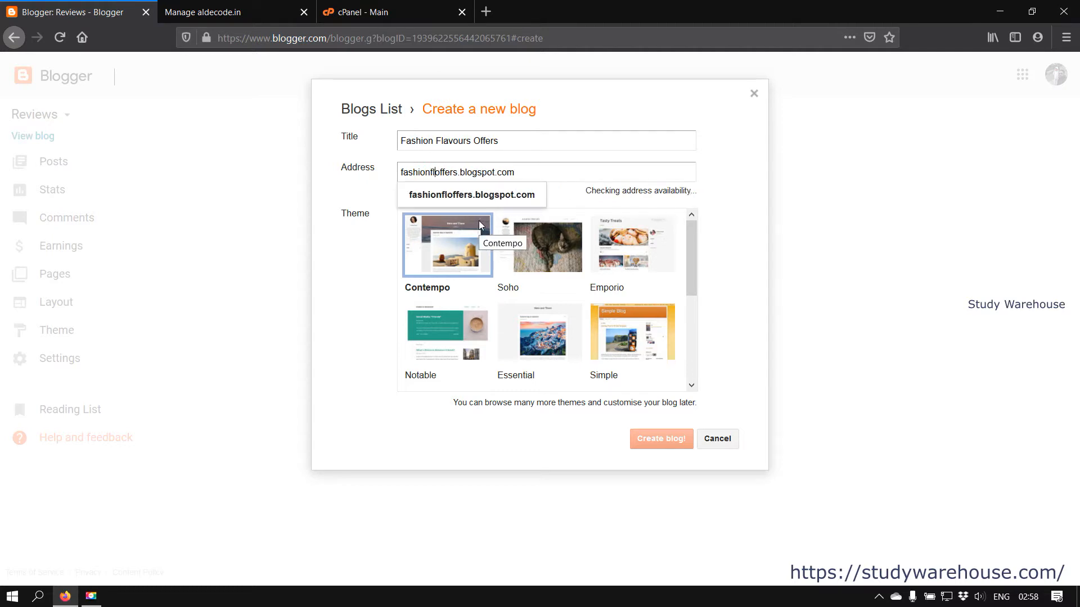
{"action": "type", "text": "urs"}
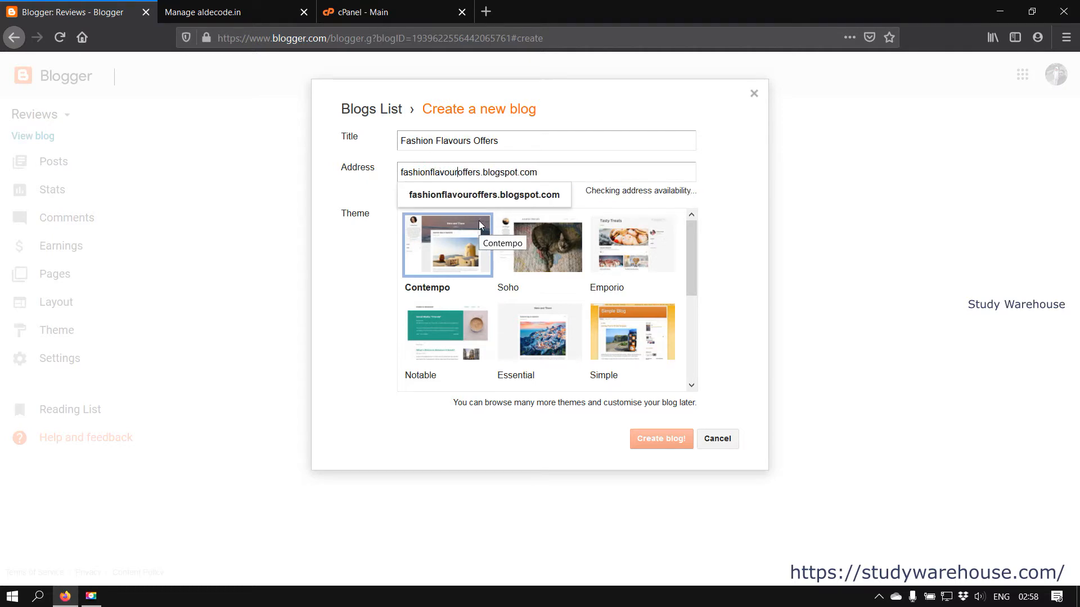
{"action": "left_click", "coordinate": [499, 195]}
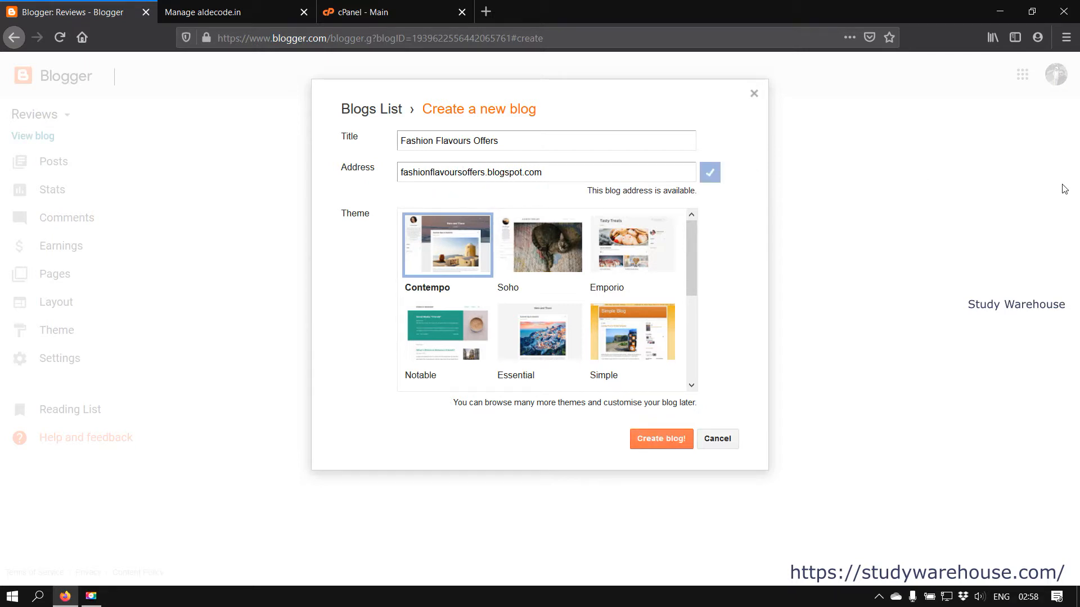
{"action": "left_click", "coordinate": [650, 450]}
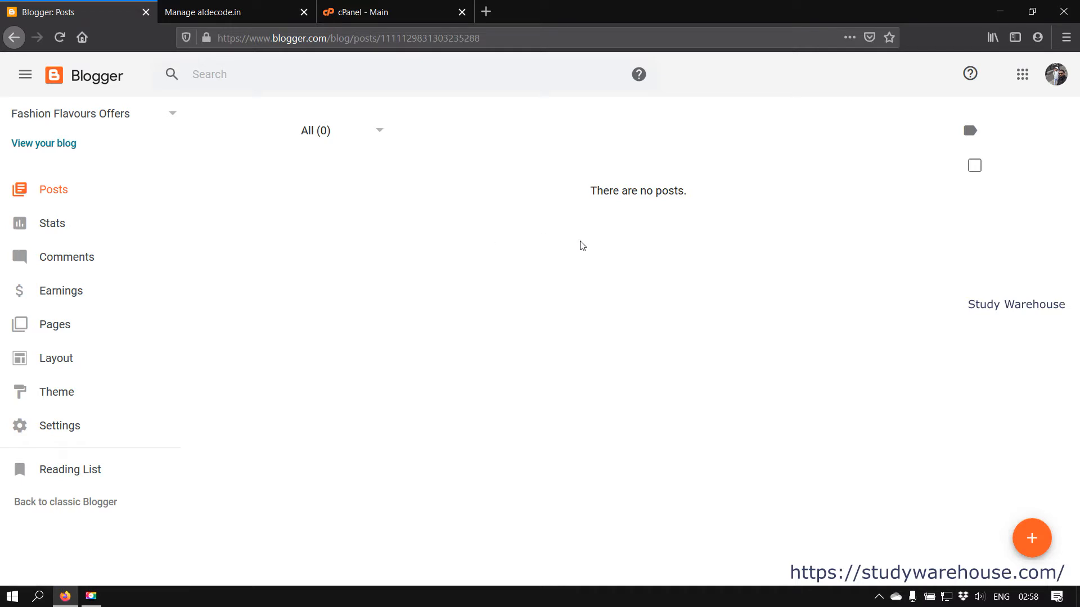
Step: Open the new blog's basic settings and examine the Publishing options for its address, including the Google Domains URL setup
{"action": "left_click", "coordinate": [82, 432]}
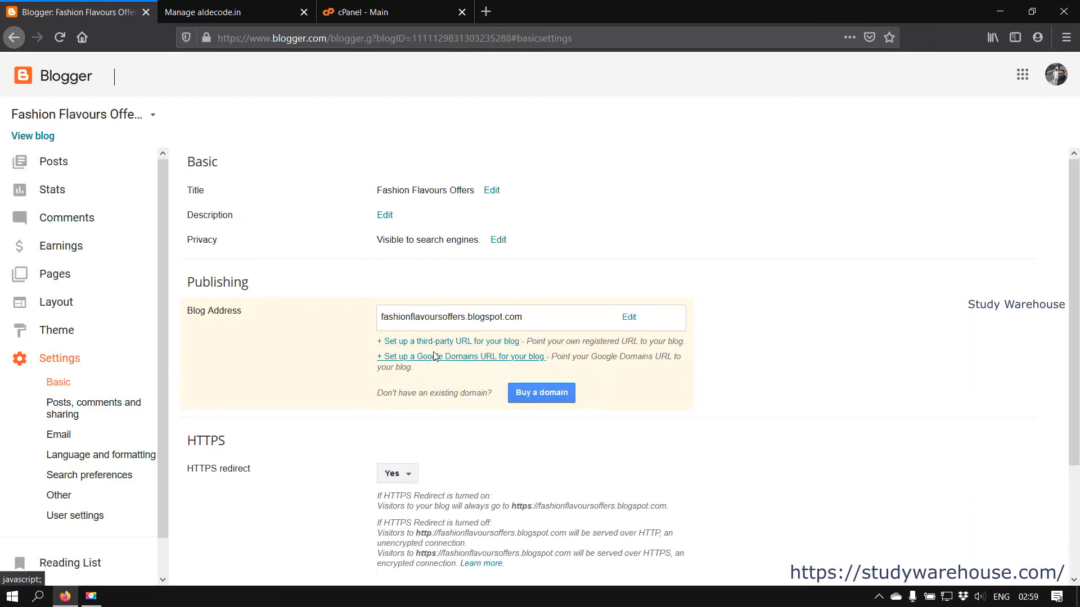
{"action": "left_click", "coordinate": [434, 356]}
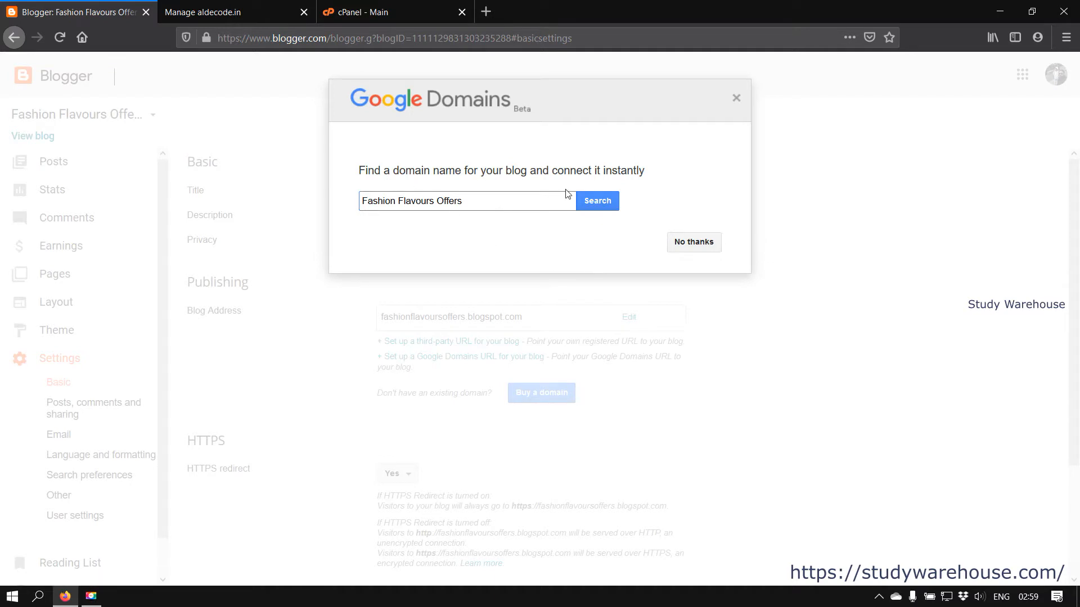
{"action": "left_click", "coordinate": [700, 246]}
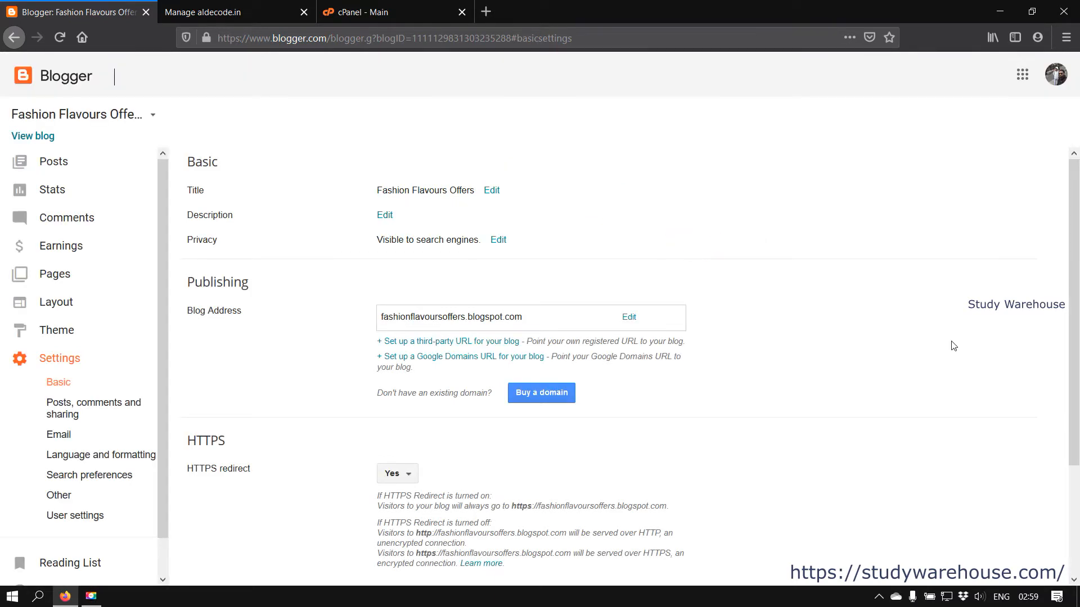
{"action": "scroll", "coordinate": [894, 311], "scroll_direction": "down", "scroll_amount": 2}
{"action": "scroll", "coordinate": [349, 307], "scroll_direction": "up", "scroll_amount": 2}
{"action": "left_click_drag", "start_coordinate": [184, 285], "coordinate": [245, 284]}
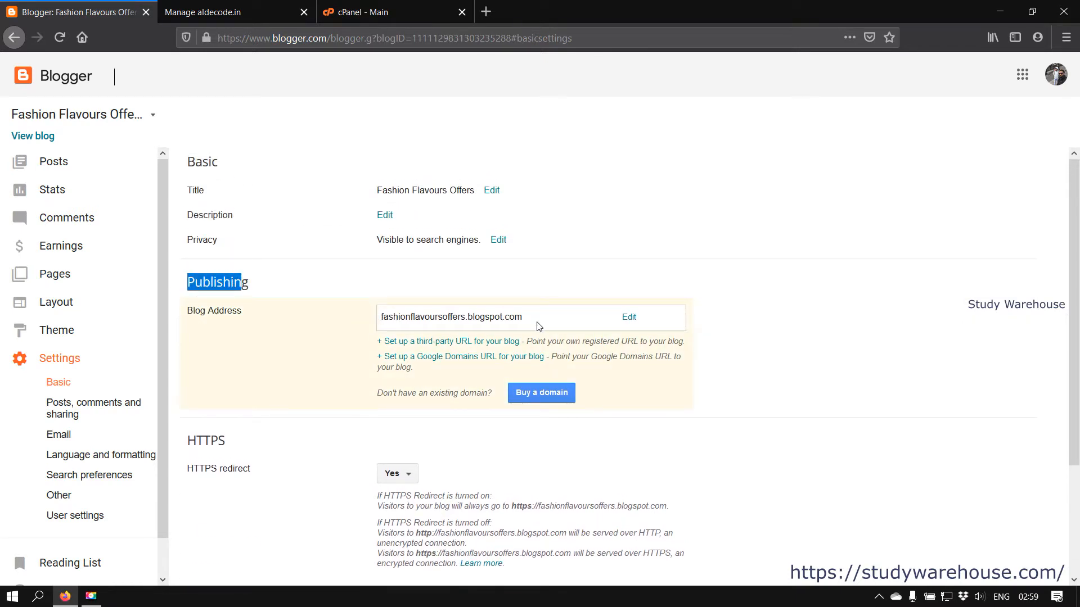
{"action": "left_click_drag", "start_coordinate": [554, 316], "coordinate": [388, 330]}
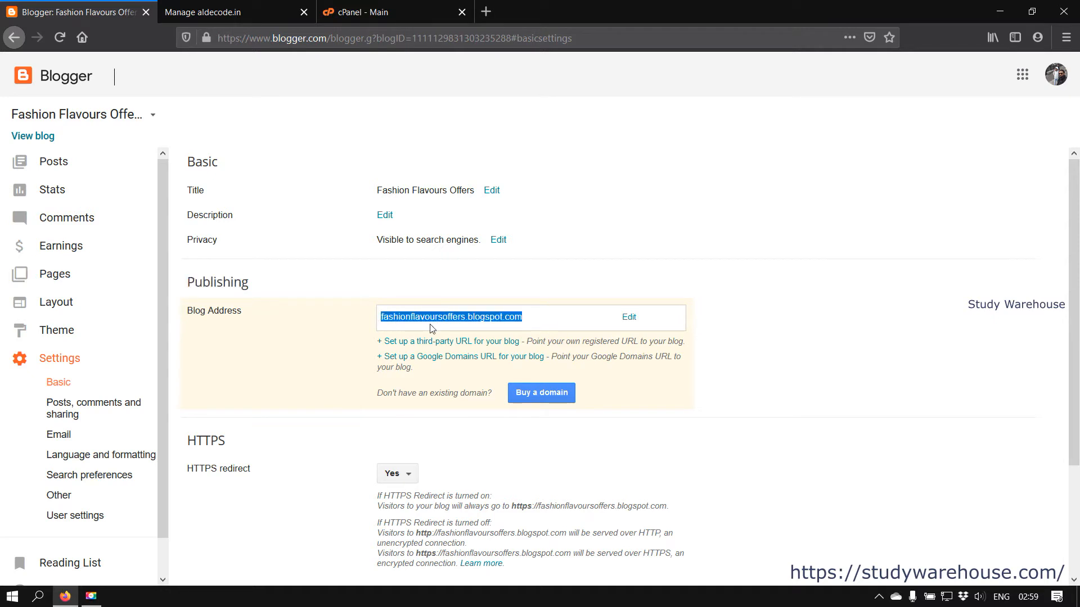
{"action": "scroll", "coordinate": [760, 337], "scroll_direction": "down", "scroll_amount": 1}
{"action": "scroll", "coordinate": [759, 338], "scroll_direction": "down", "scroll_amount": 1}
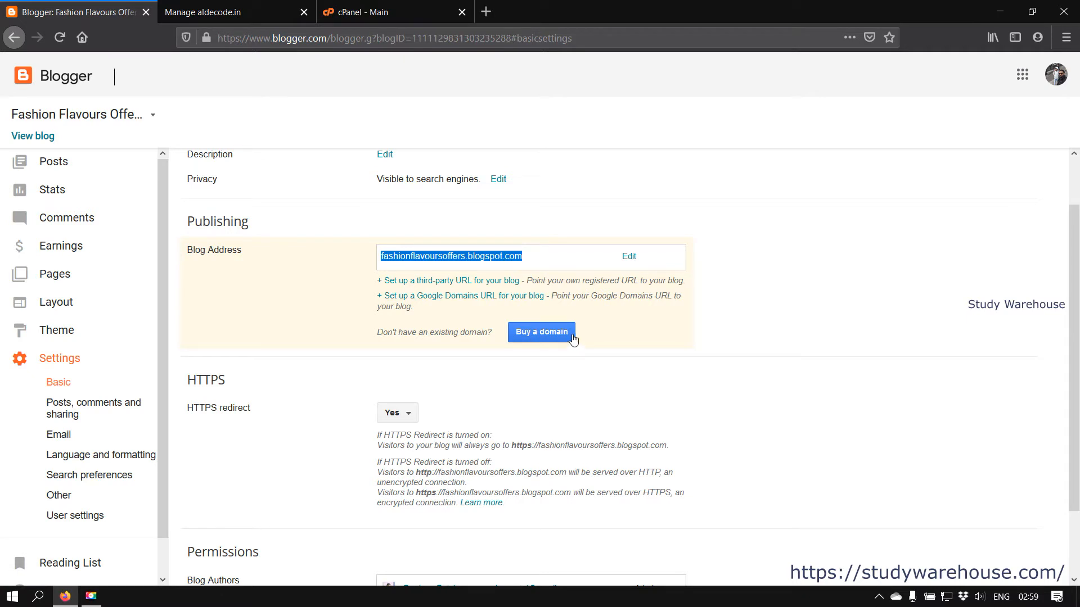
Step: Set up a third-party URL for the blog and try to save fashionflavours.com as its domain
{"action": "left_click", "coordinate": [476, 282]}
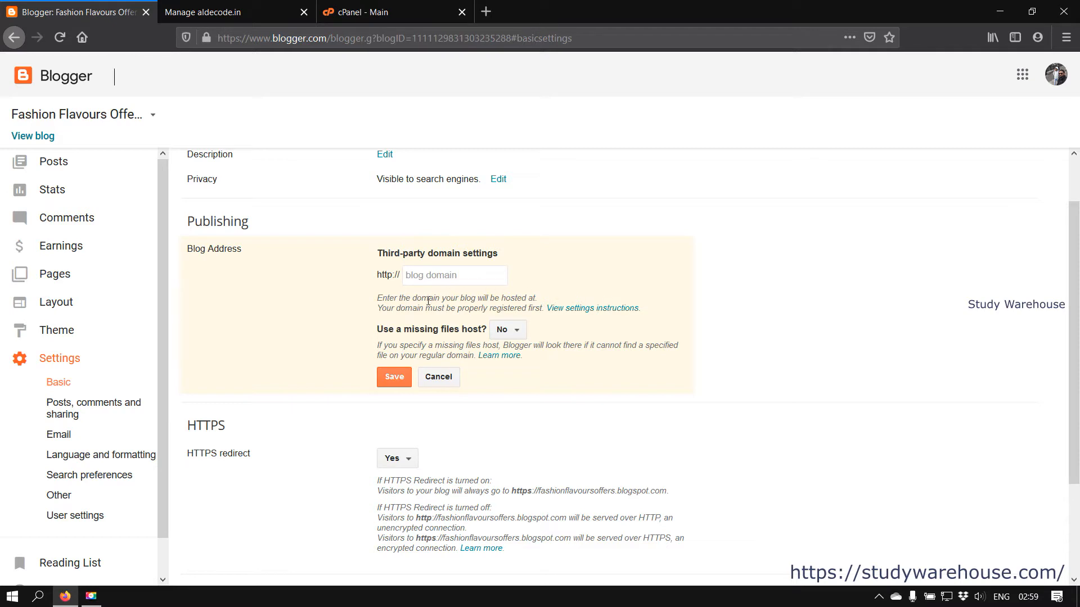
{"action": "left_click_drag", "start_coordinate": [377, 298], "coordinate": [530, 295]}
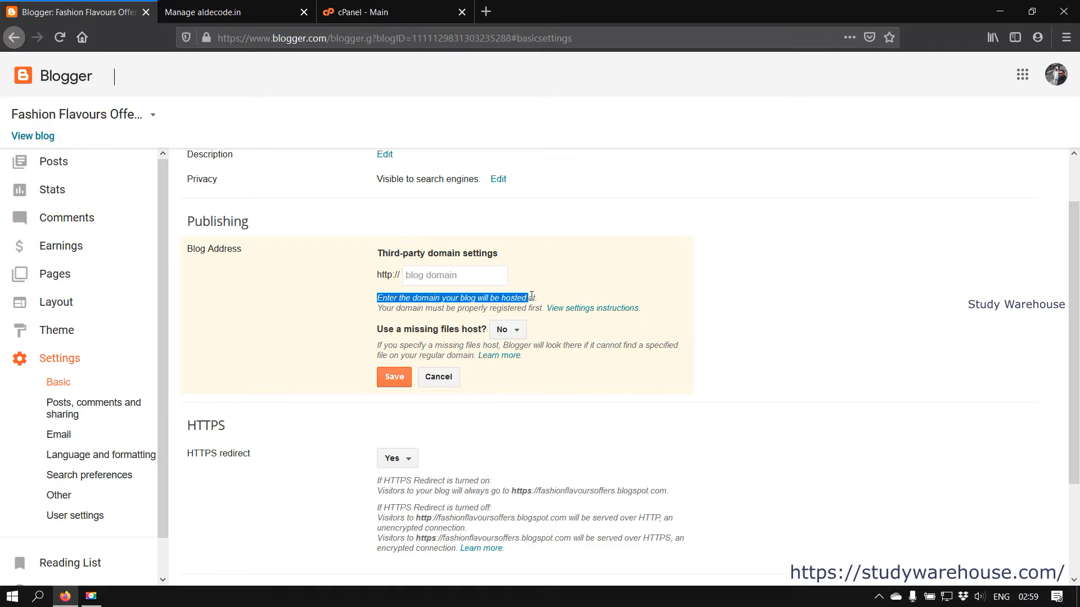
{"action": "left_click", "coordinate": [458, 275]}
{"action": "type", "text": "f"}
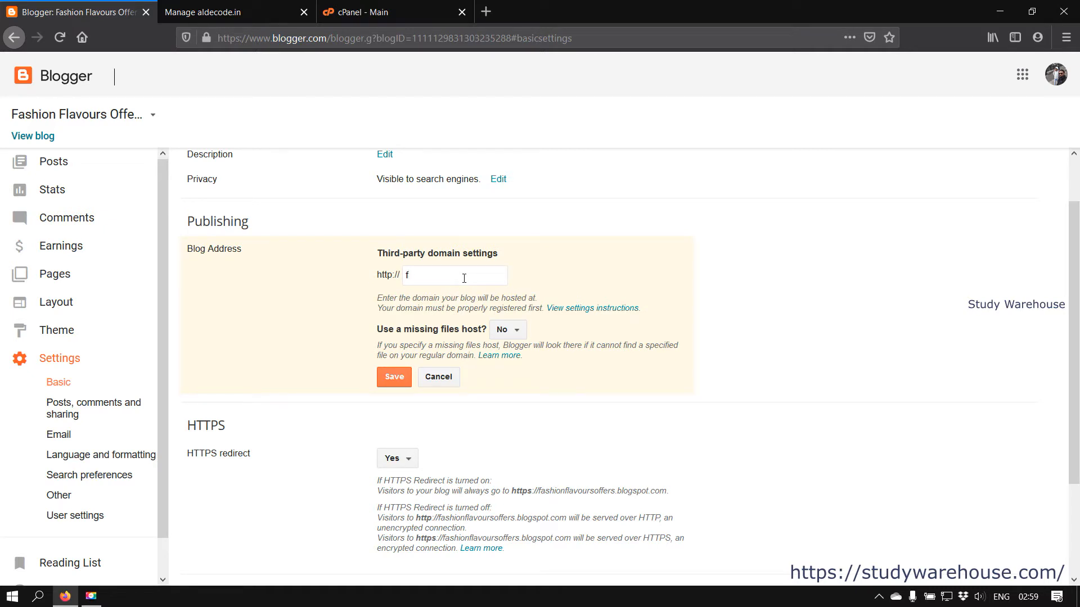
{"action": "type", "text": "ashionflavours.com"}
{"action": "left_click", "coordinate": [396, 381]}
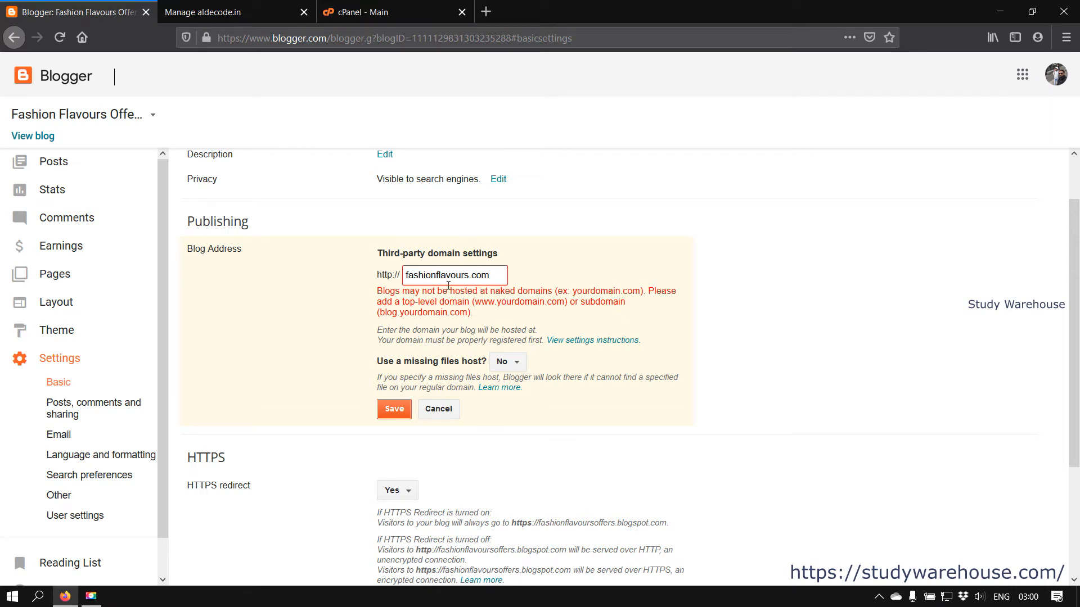
{"action": "left_click", "coordinate": [406, 275]}
{"action": "type", "text": "www."}
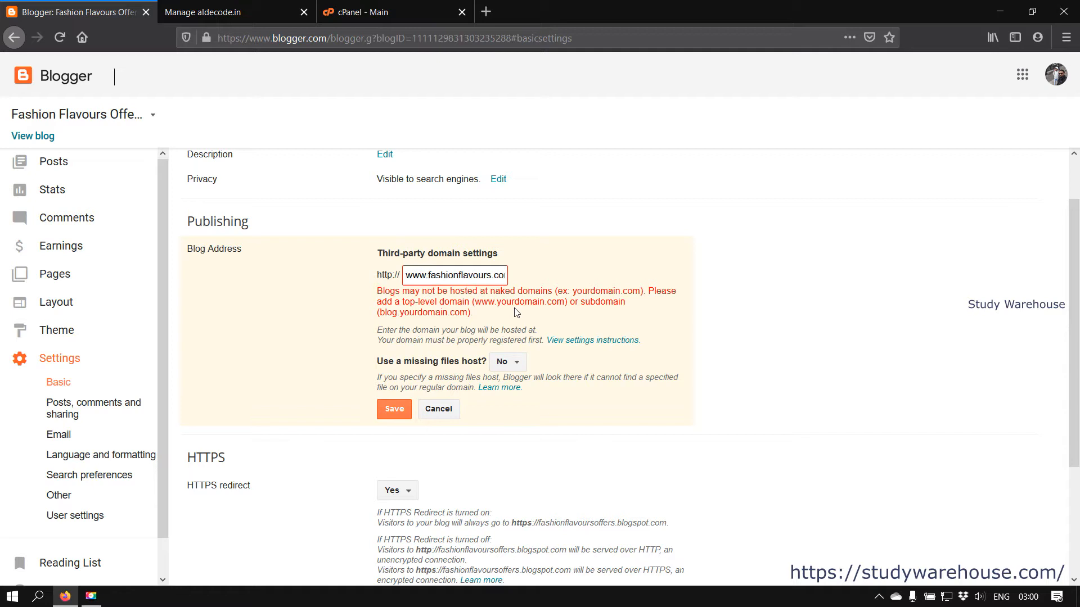
{"action": "left_click", "coordinate": [400, 413]}
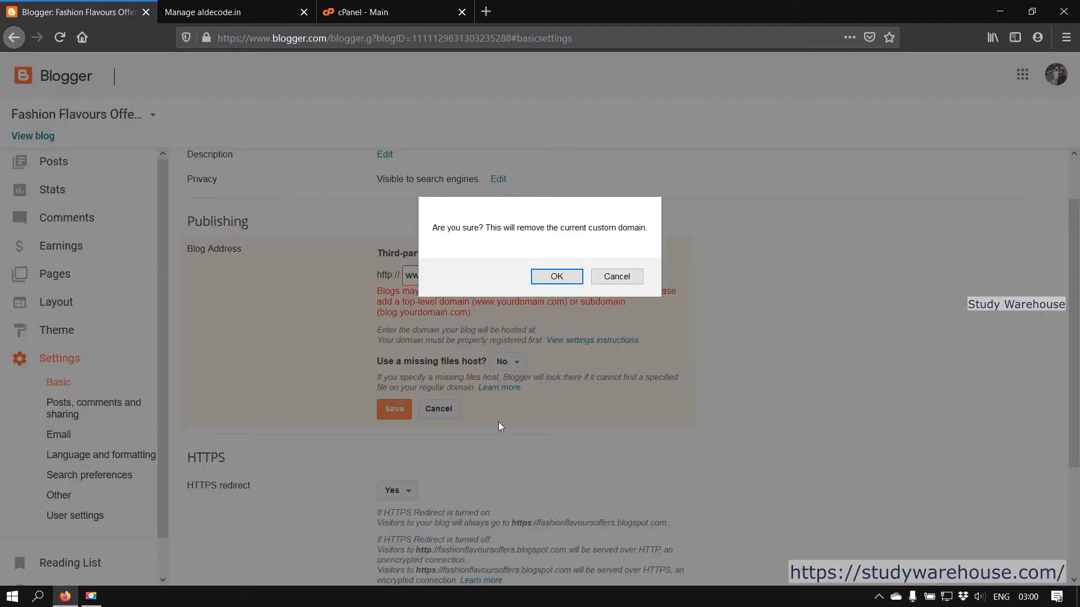
{"action": "left_click", "coordinate": [556, 279]}
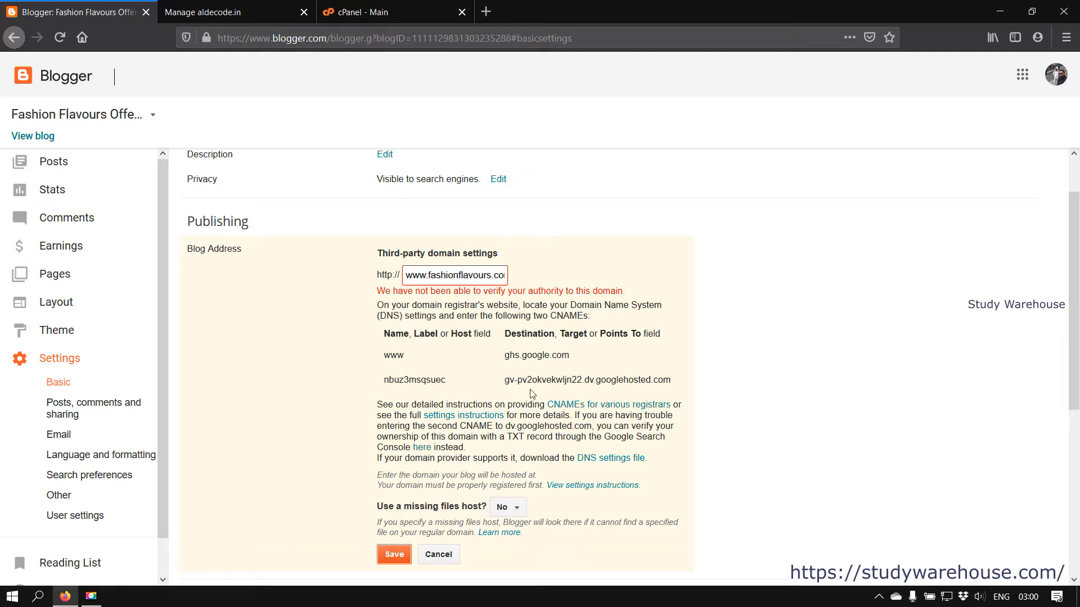
Step: Examine the name and destination values of the two CNAME records required to verify the domain
{"action": "left_click_drag", "start_coordinate": [550, 316], "coordinate": [585, 315]}
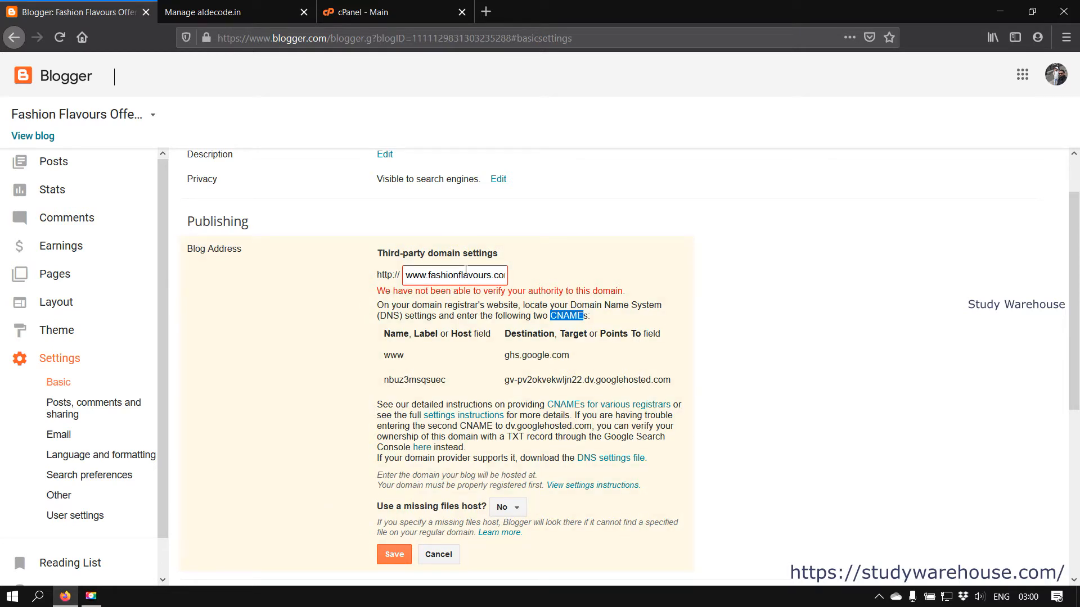
{"action": "left_click", "coordinate": [489, 356]}
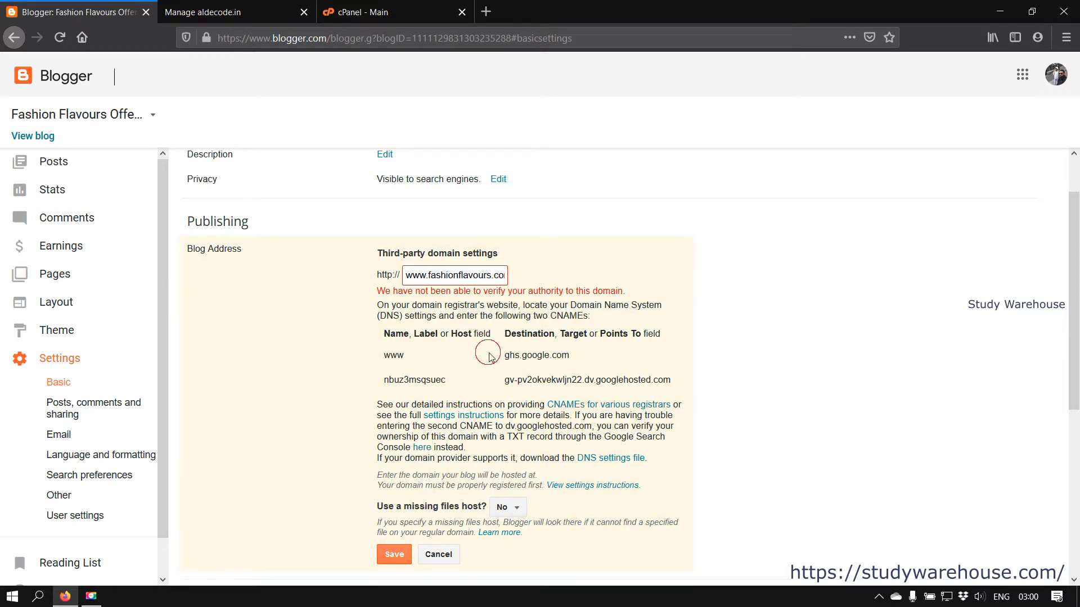
{"action": "double_click", "coordinate": [388, 355]}
{"action": "left_click", "coordinate": [511, 373]}
{"action": "left_click_drag", "start_coordinate": [505, 355], "coordinate": [566, 352]}
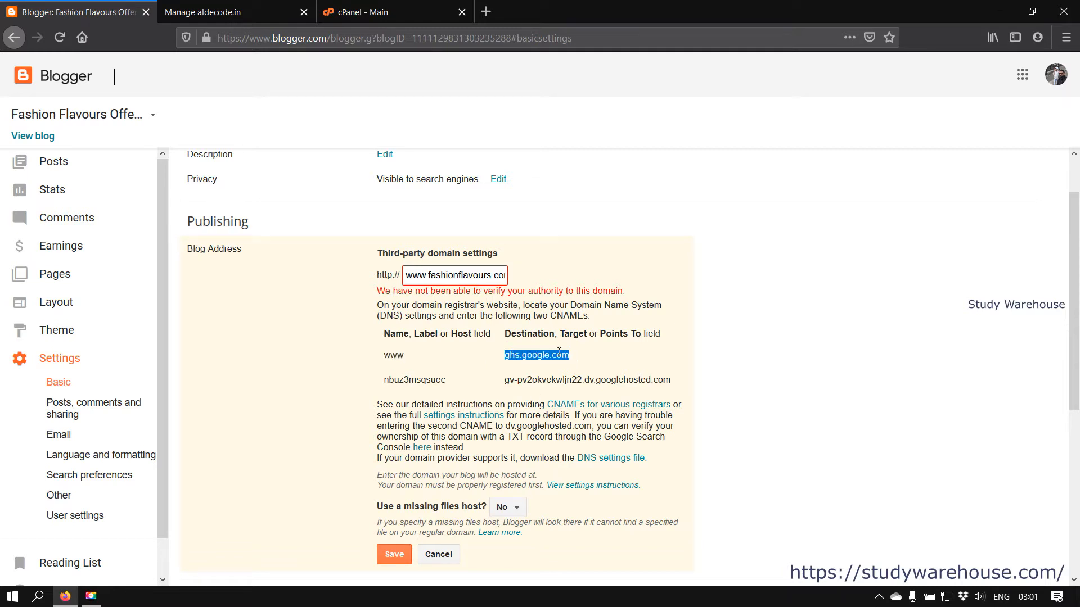
{"action": "left_click_drag", "start_coordinate": [448, 383], "coordinate": [385, 387]}
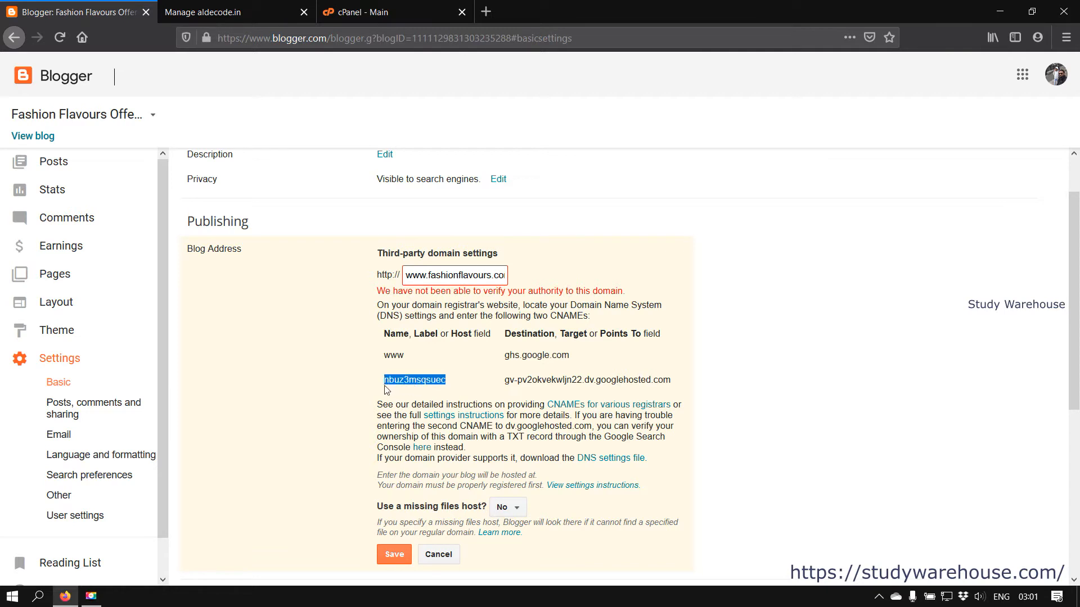
{"action": "left_click_drag", "start_coordinate": [509, 380], "coordinate": [686, 383]}
{"action": "left_click", "coordinate": [523, 378]}
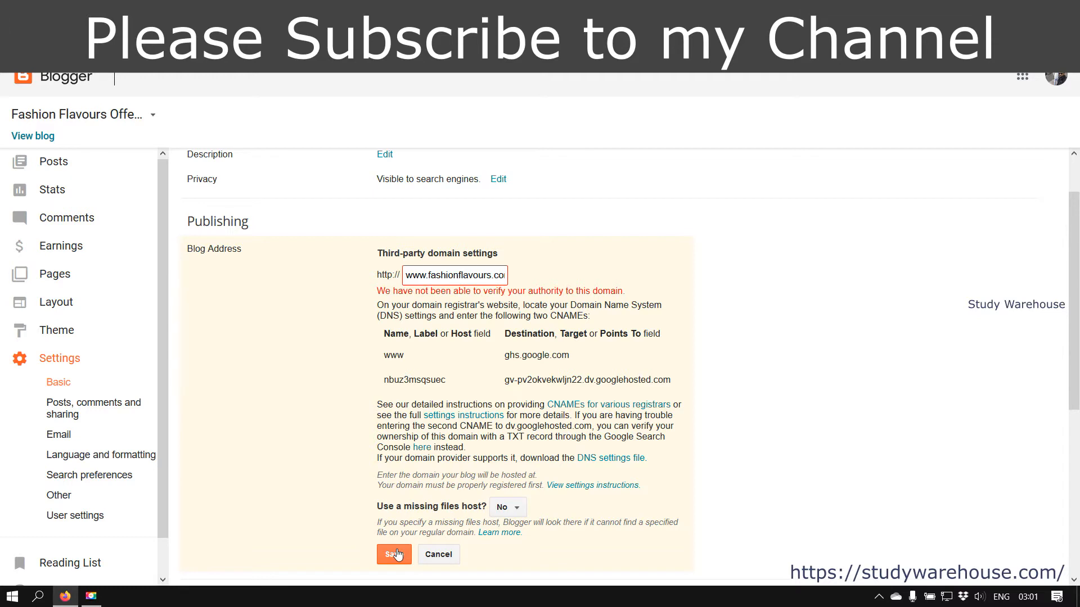
Step: Replace the www prefix of the third-party domain with offers, making it offers.fashionflavours.com
{"action": "double_click", "coordinate": [416, 275]}
{"action": "type", "text": "offers"}
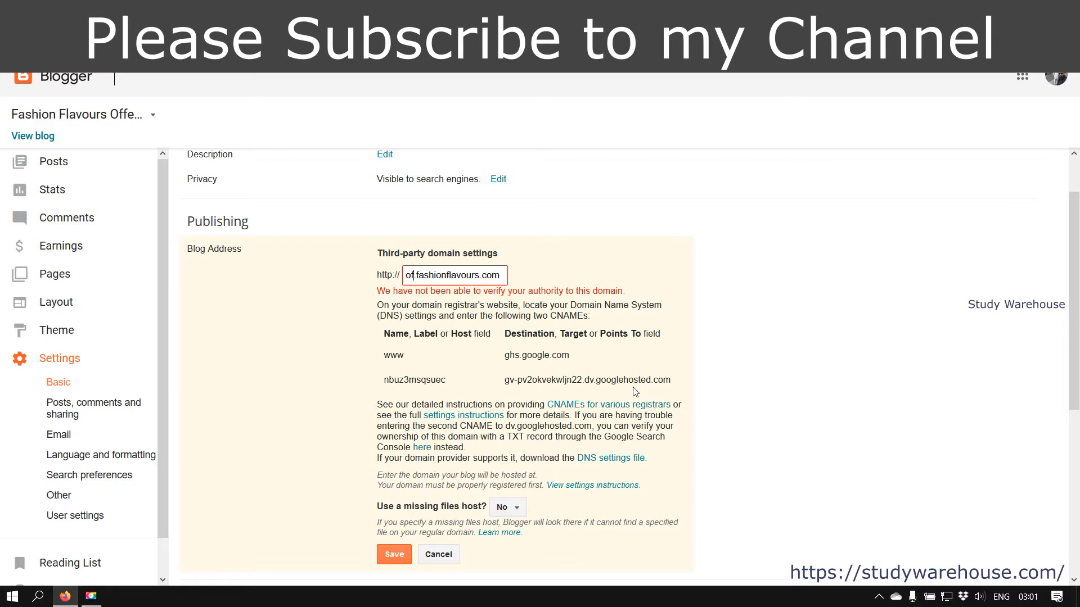
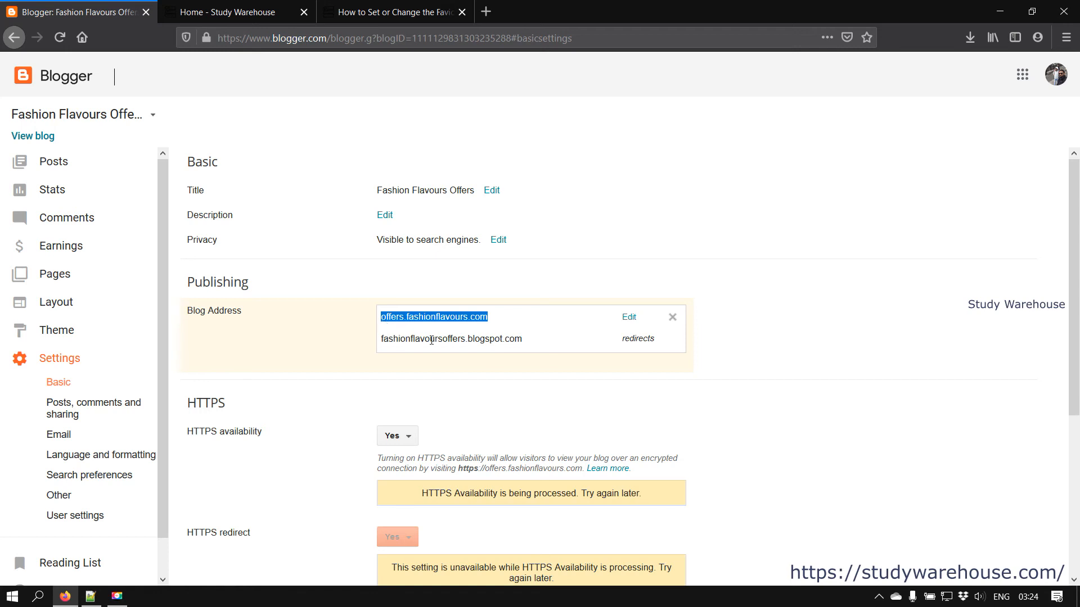
Step: Review the custom blog address, its blogspot redirect and the HTTPS availability and redirect settings
{"action": "left_click", "coordinate": [454, 333]}
{"action": "left_click_drag", "start_coordinate": [494, 316], "coordinate": [380, 317]}
{"action": "left_click_drag", "start_coordinate": [488, 315], "coordinate": [377, 320]}
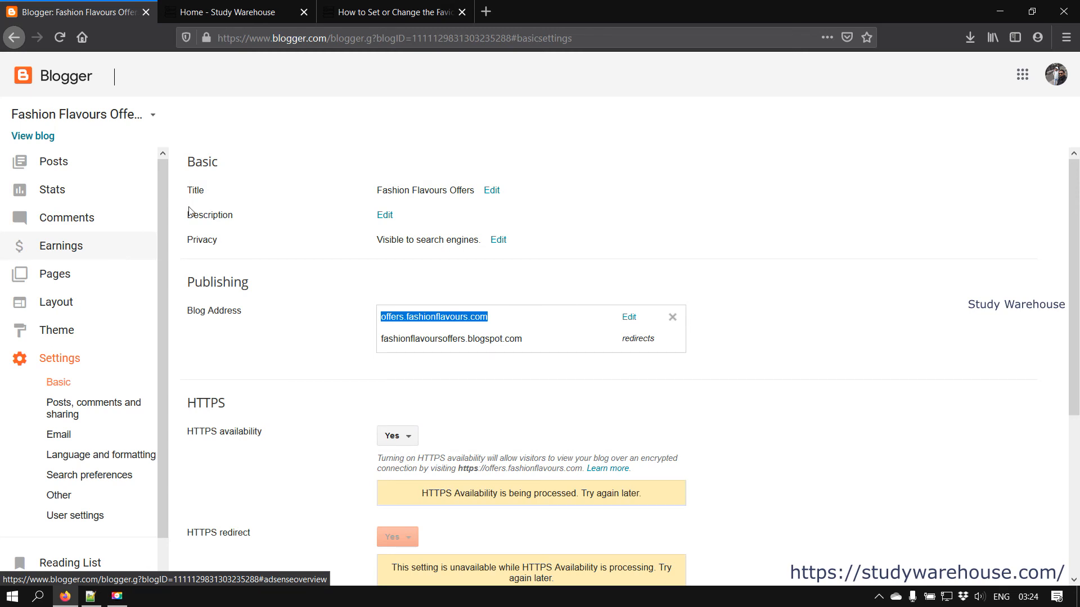
{"action": "scroll", "coordinate": [475, 267], "scroll_direction": "down", "scroll_amount": 2}
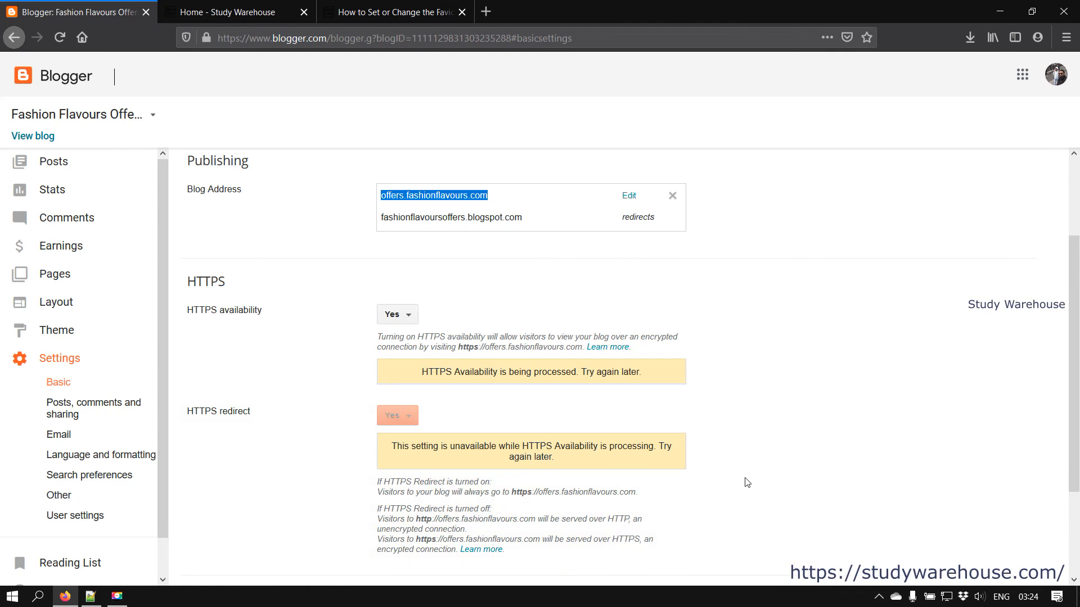
{"action": "scroll", "coordinate": [745, 482], "scroll_direction": "up", "scroll_amount": 2}
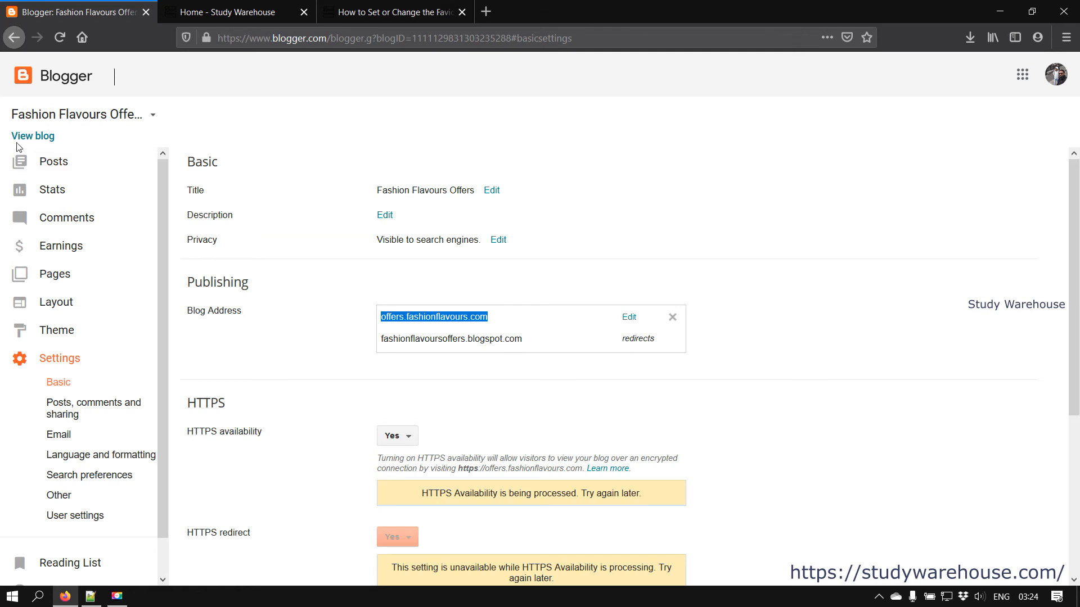
Step: View the published blog at offers.fashionflavours.com, inspect its https address, and close the page
{"action": "left_click", "coordinate": [34, 137]}
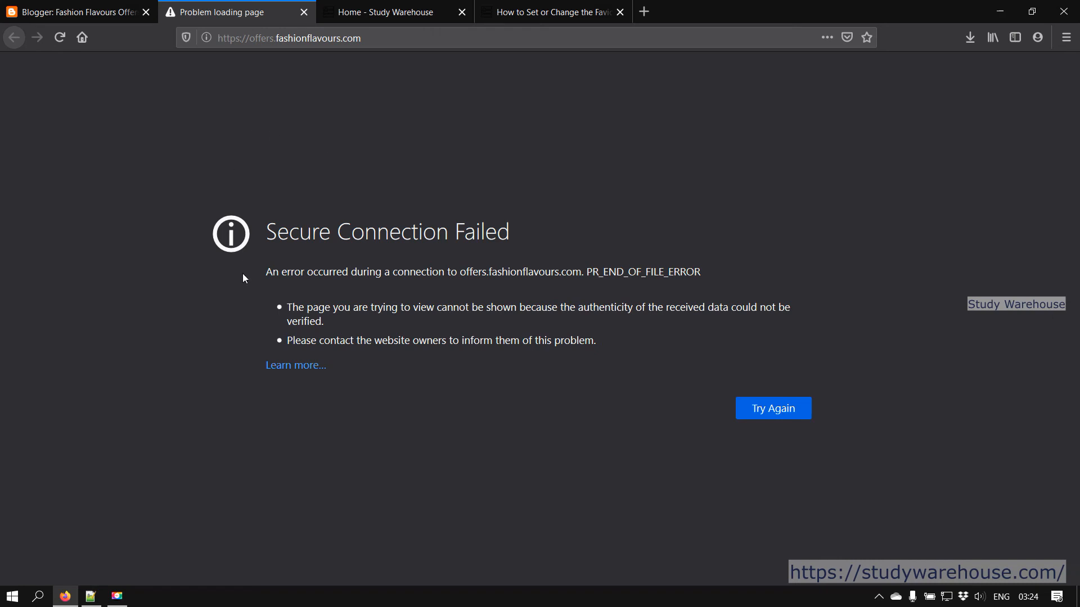
{"action": "left_click", "coordinate": [235, 39]}
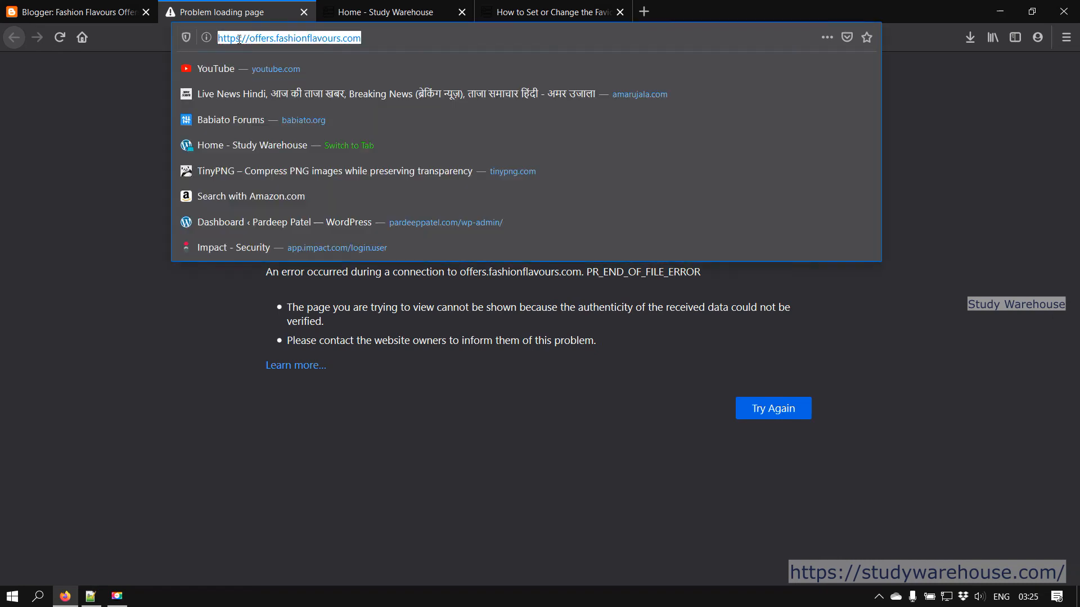
{"action": "left_click", "coordinate": [235, 39]}
{"action": "left_click", "coordinate": [115, 106]}
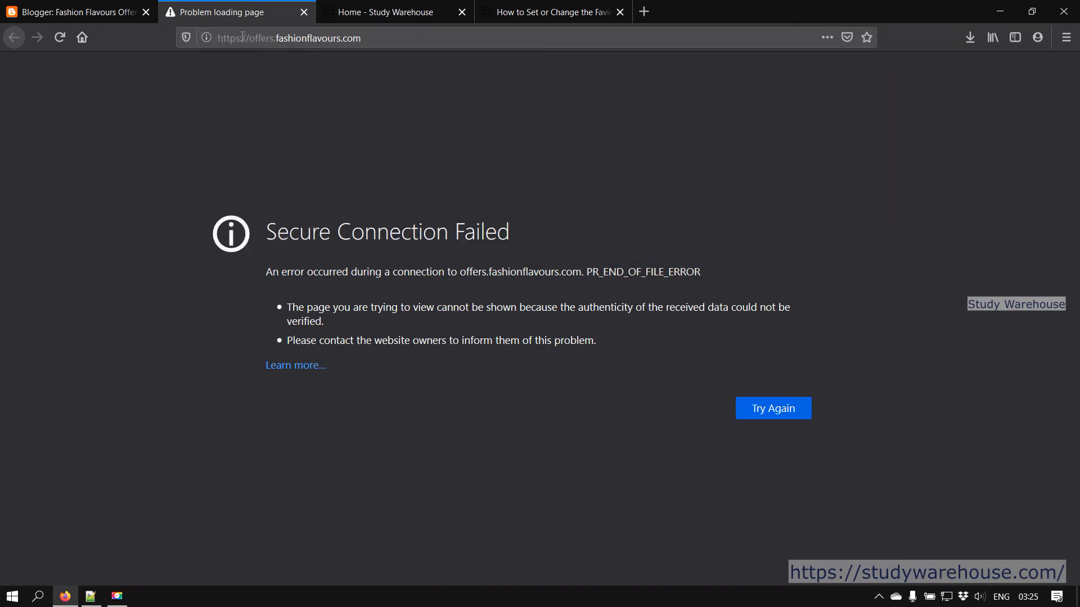
{"action": "left_click", "coordinate": [243, 37]}
{"action": "left_click", "coordinate": [156, 89]}
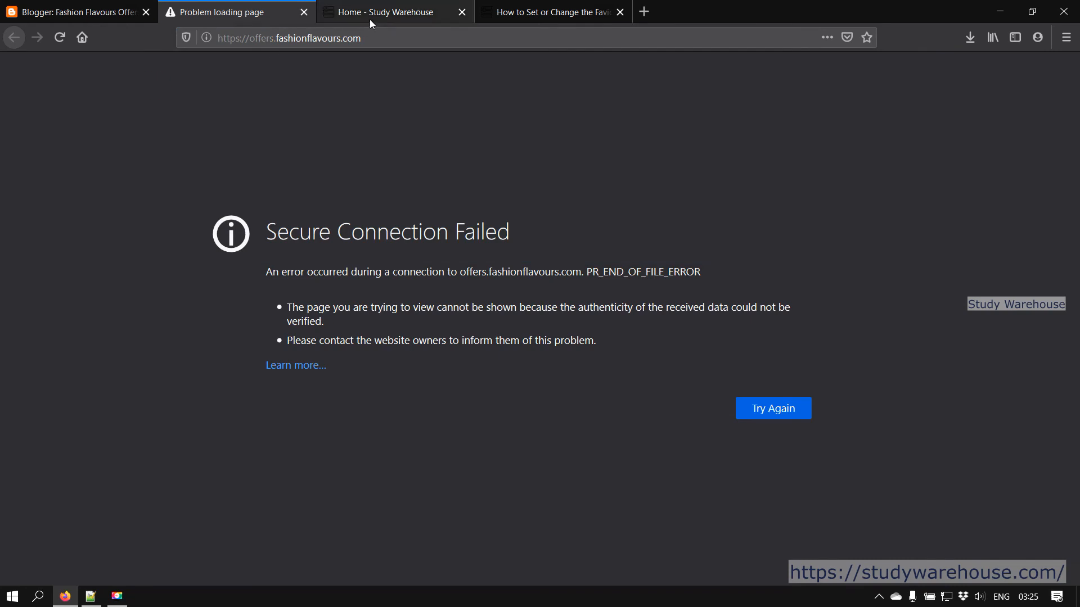
{"action": "left_click", "coordinate": [303, 12]}
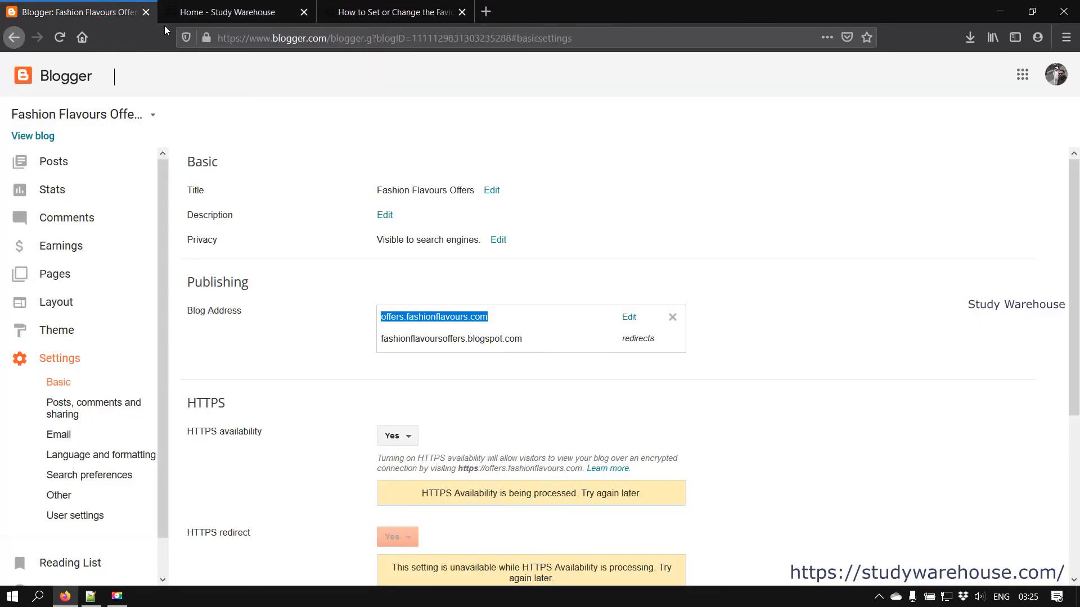
Step: Set HTTPS availability to No for the custom domain
{"action": "scroll", "coordinate": [722, 379], "scroll_direction": "down", "scroll_amount": 2}
{"action": "left_click", "coordinate": [400, 318]}
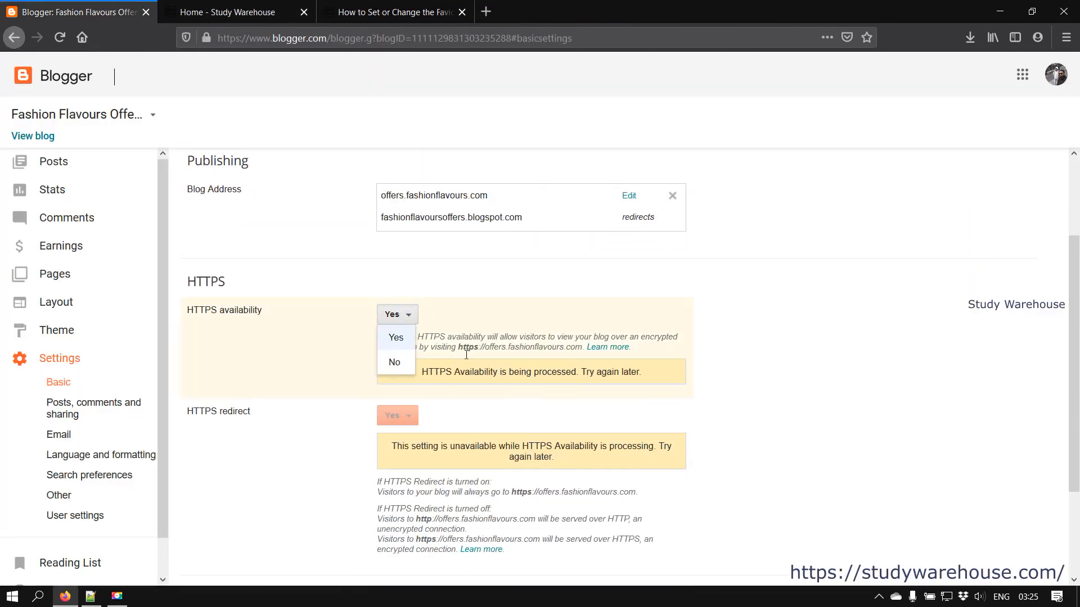
{"action": "left_click", "coordinate": [397, 363]}
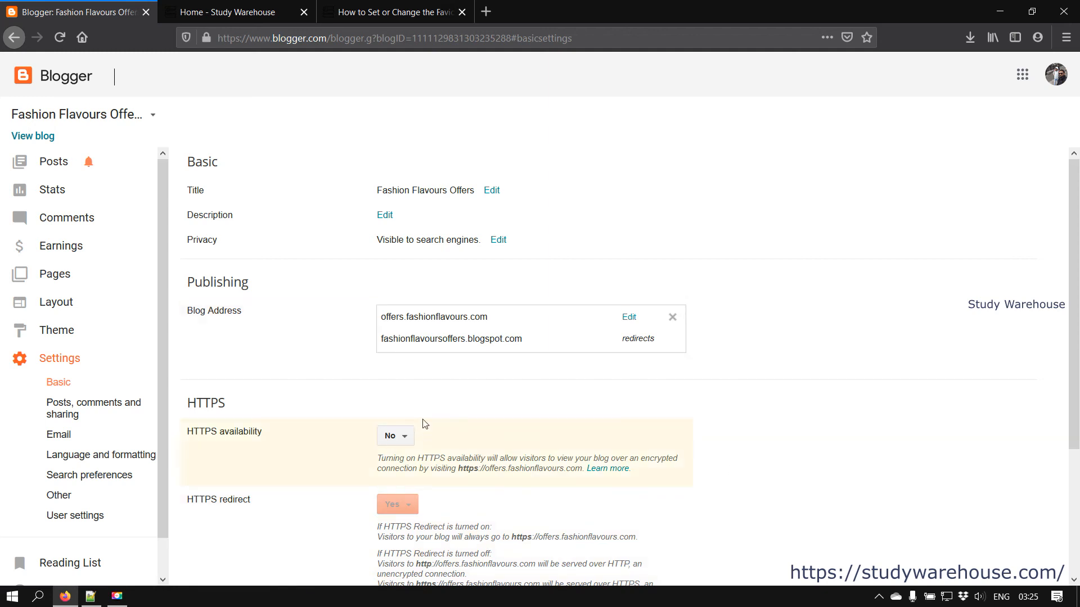
Step: Check whether the blog loads at offers.fashionflavours.com with HTTPS availability off, and return to the basic settings
{"action": "scroll", "coordinate": [617, 491], "scroll_direction": "down", "scroll_amount": 1}
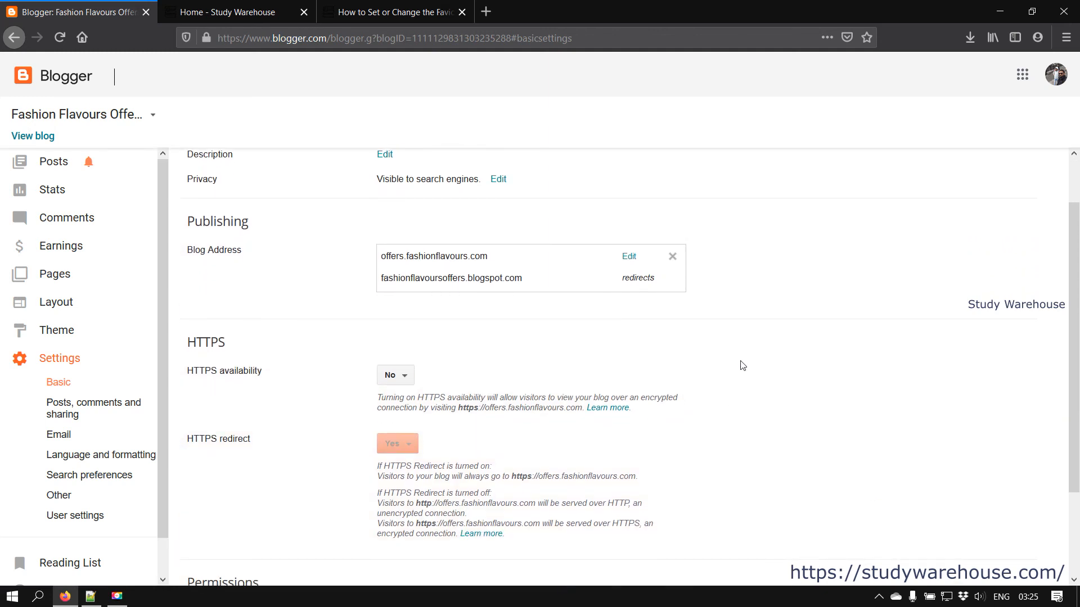
{"action": "scroll", "coordinate": [689, 524], "scroll_direction": "down", "scroll_amount": 3}
{"action": "scroll", "coordinate": [458, 545], "scroll_direction": "up", "scroll_amount": 4}
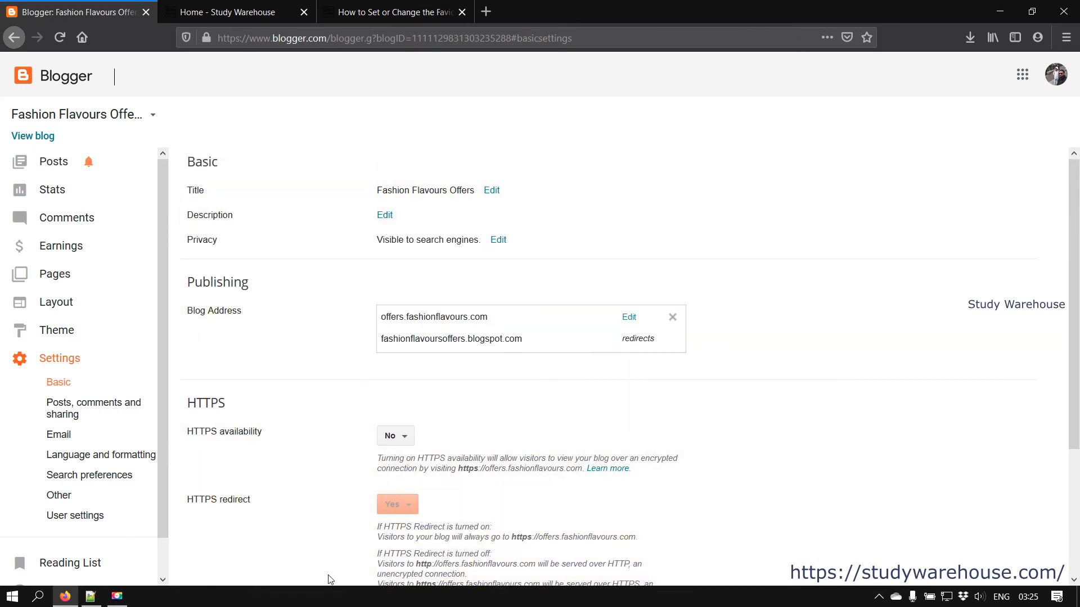
{"action": "left_click", "coordinate": [39, 137]}
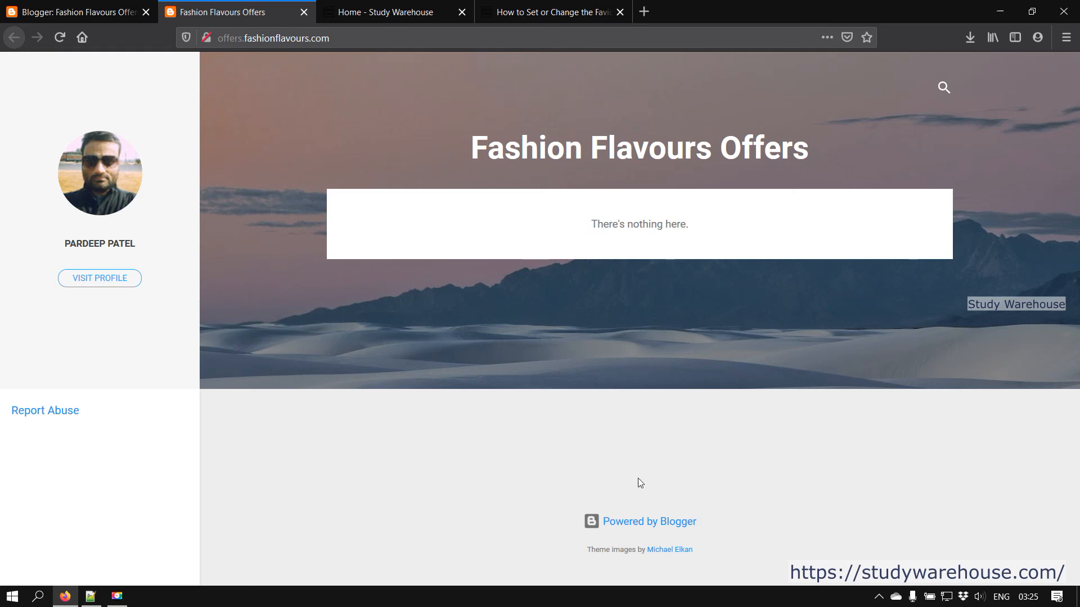
{"action": "left_click", "coordinate": [304, 12]}
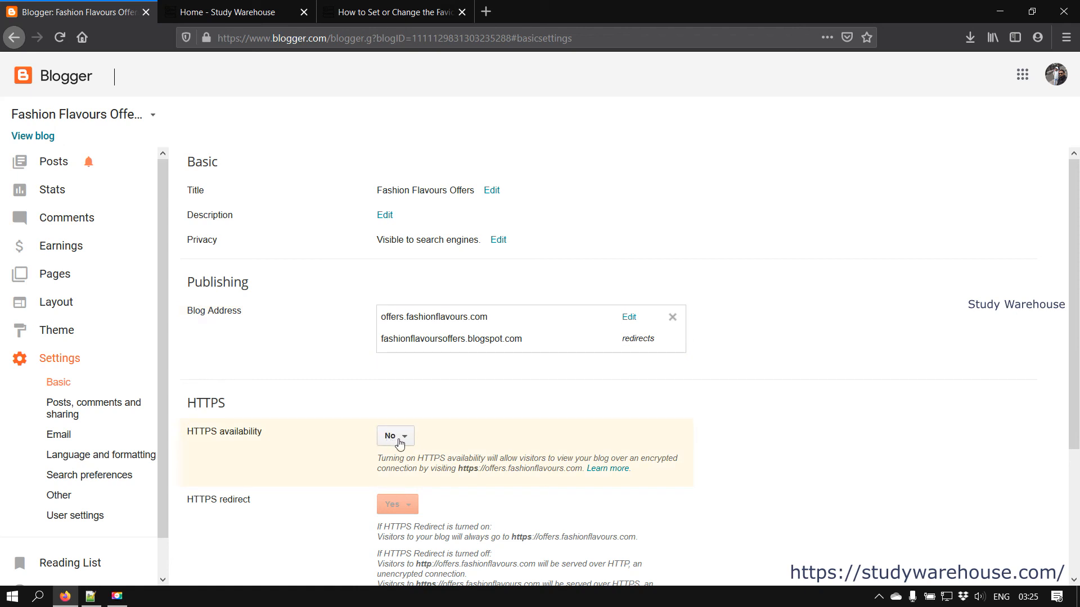
Step: Set HTTPS availability to Yes for the custom domain
{"action": "left_click", "coordinate": [399, 444]}
{"action": "left_click", "coordinate": [394, 456]}
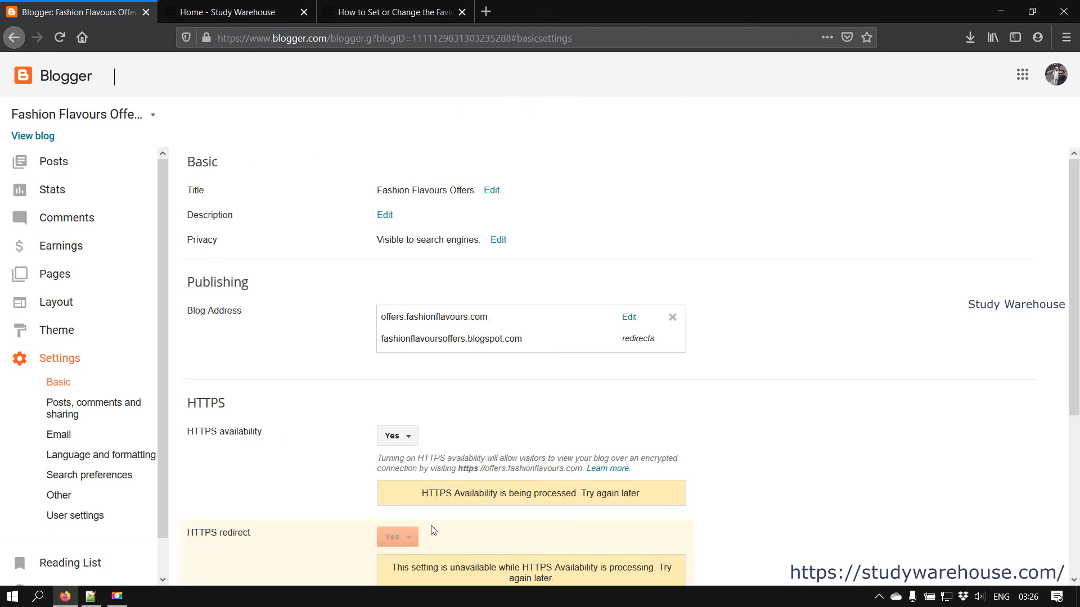
{"action": "scroll", "coordinate": [621, 456], "scroll_direction": "down", "scroll_amount": 4}
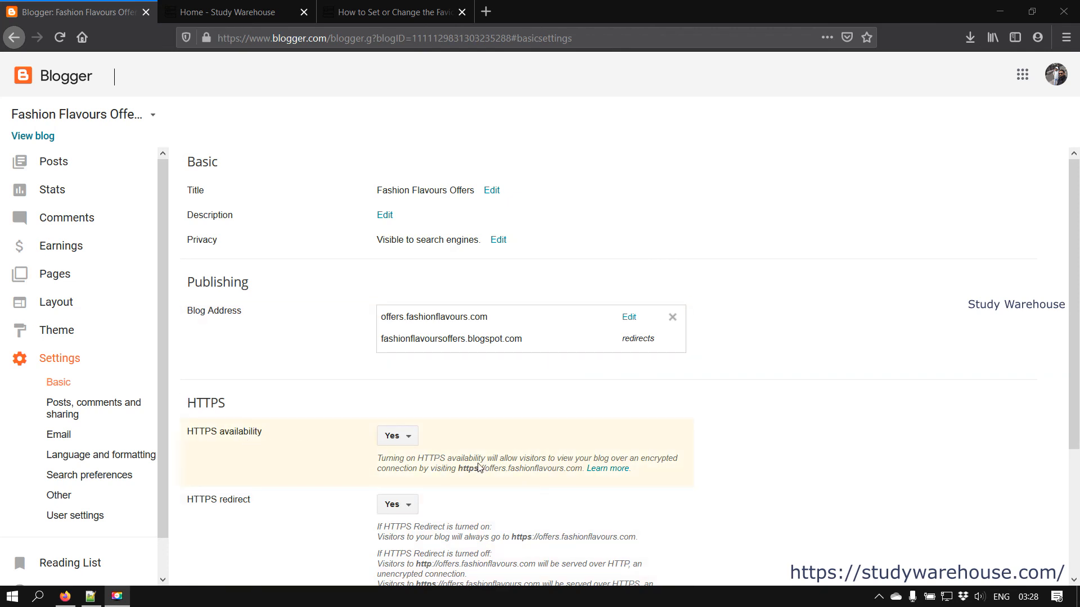
Step: Review the HTTPS settings, check whether the blog loads over https, and return to the basic settings
{"action": "scroll", "coordinate": [530, 465], "scroll_direction": "down", "scroll_amount": 4}
{"action": "scroll", "coordinate": [530, 465], "scroll_direction": "up", "scroll_amount": 4}
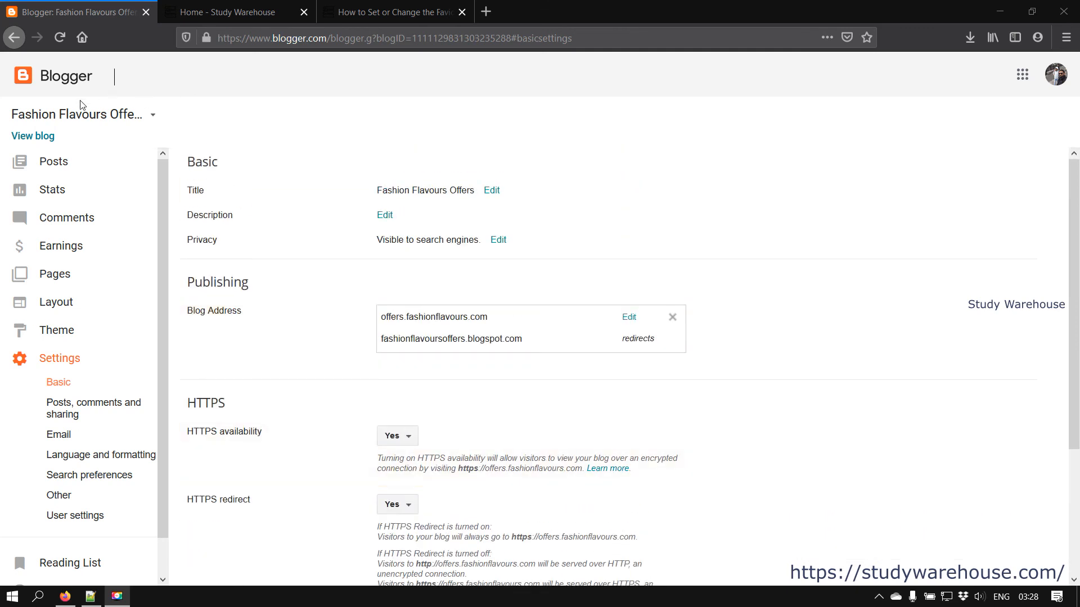
{"action": "left_click", "coordinate": [33, 136]}
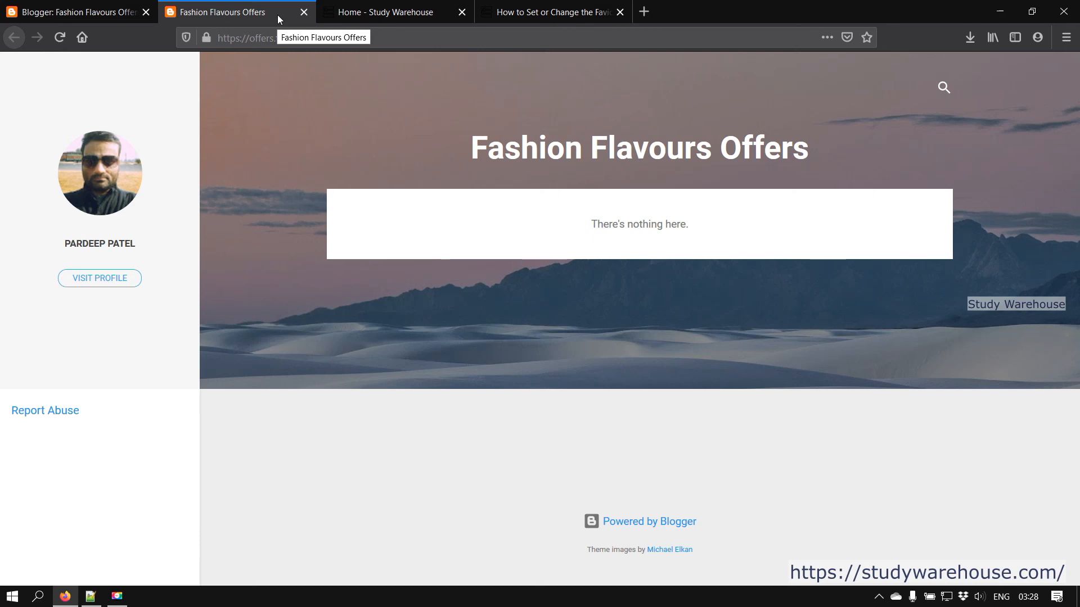
{"action": "left_click", "coordinate": [79, 11]}
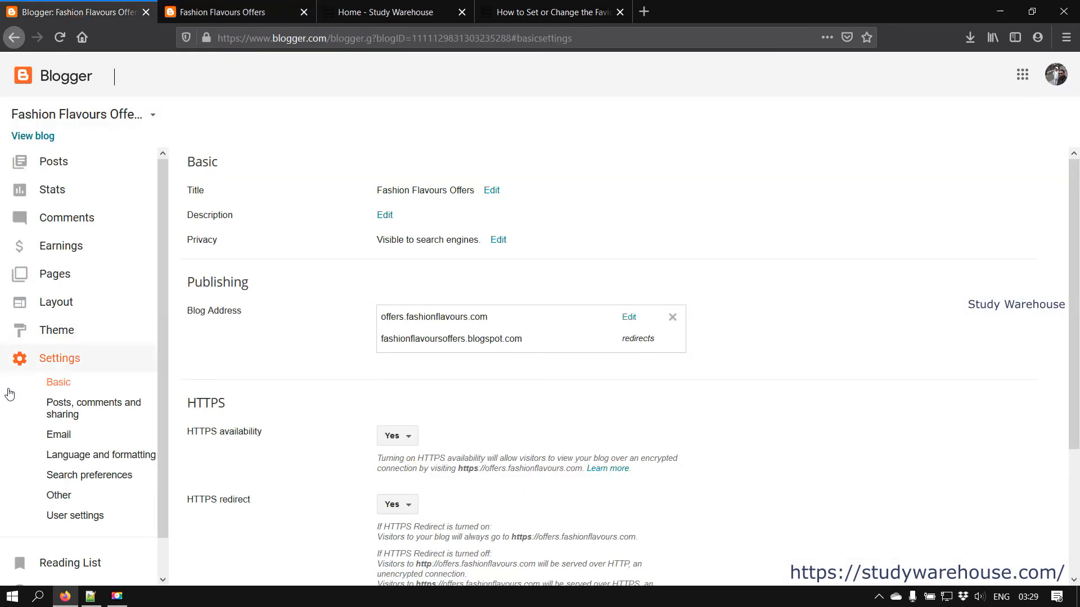